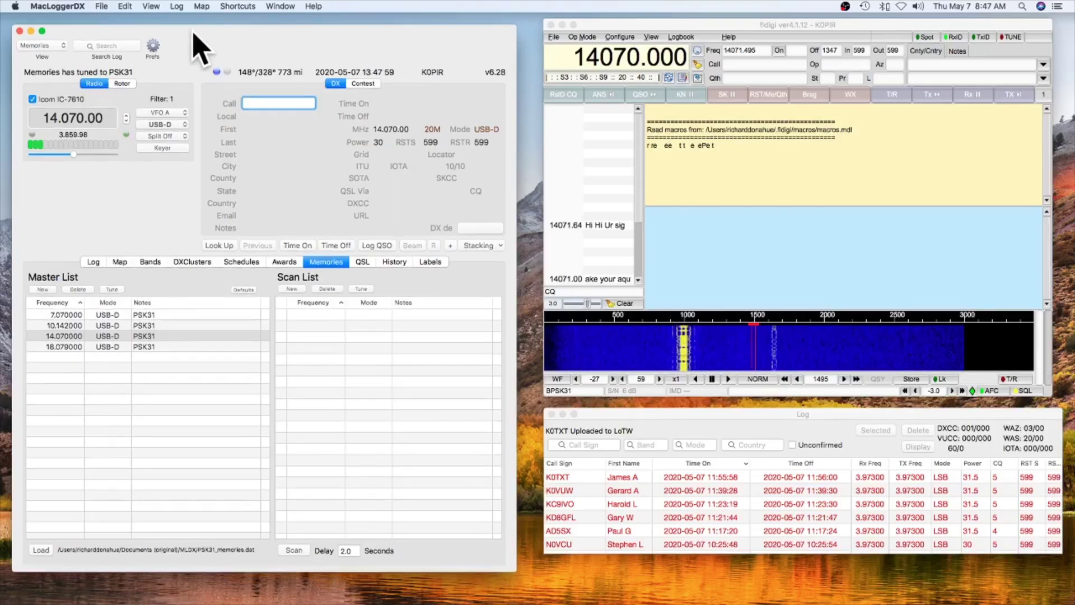
Bring the fldigi window forward, then open a new Finder window from the Dock.
left_click(695, 28)
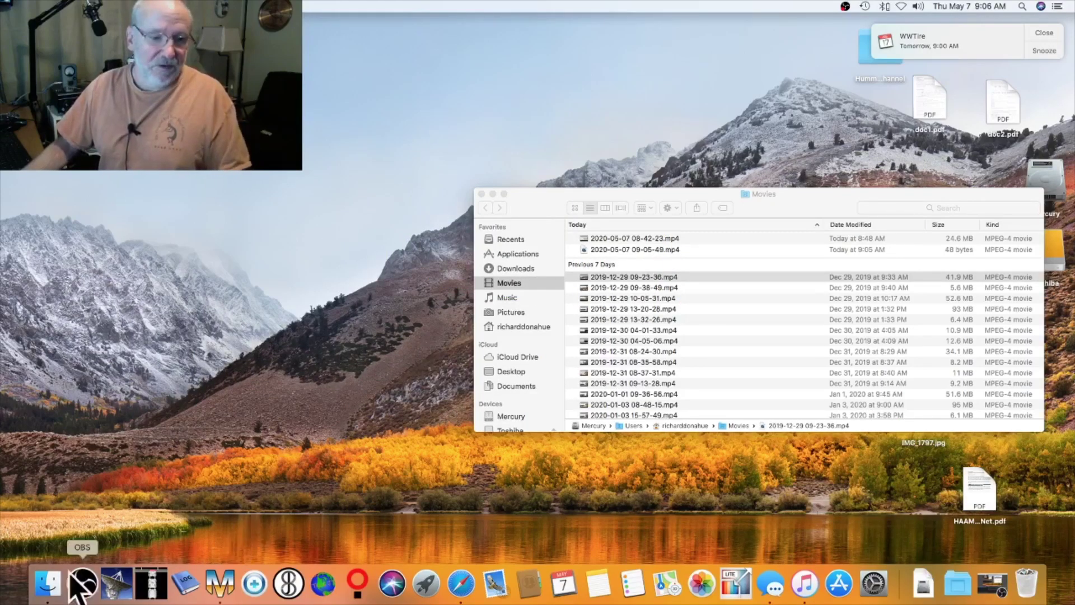
left_click(48, 582)
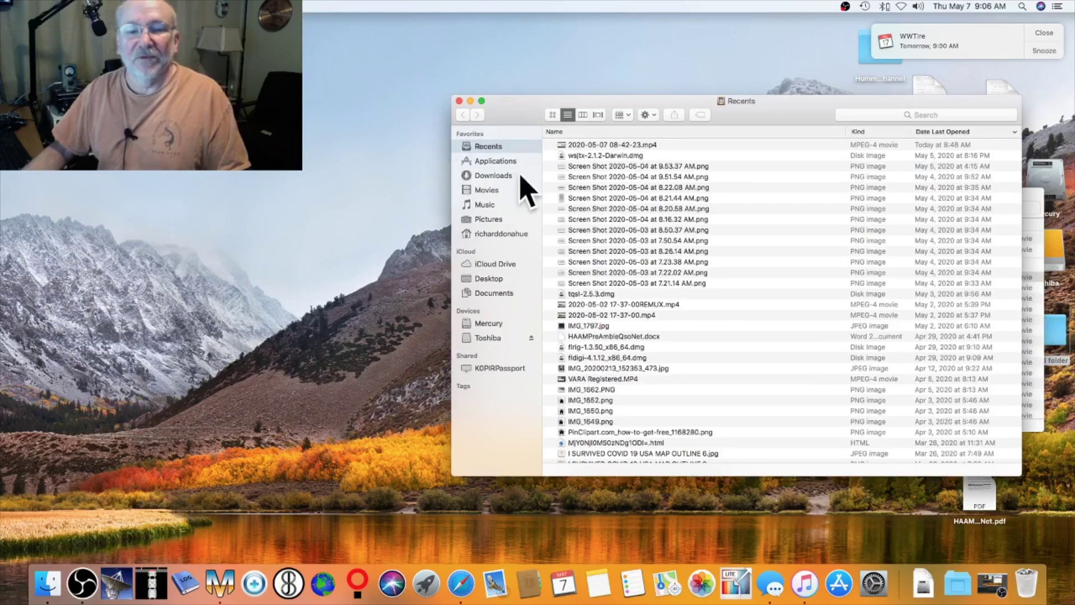
Browse Applications > Extras > AppleScripts > Fldigi and select the _Log2MLDX.scpt script.
left_click(500, 161)
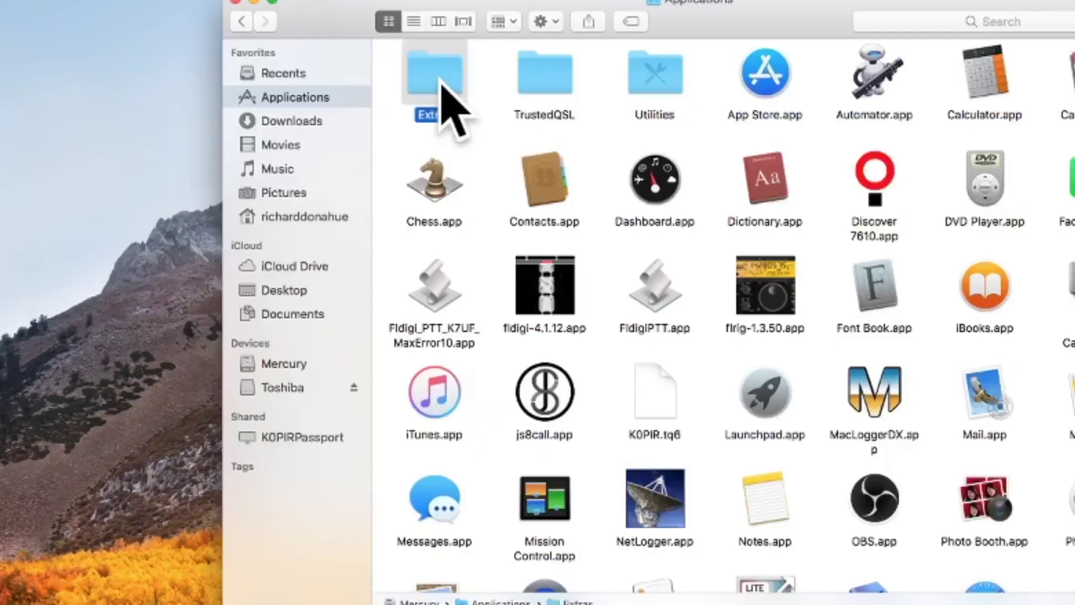
double_click(584, 154)
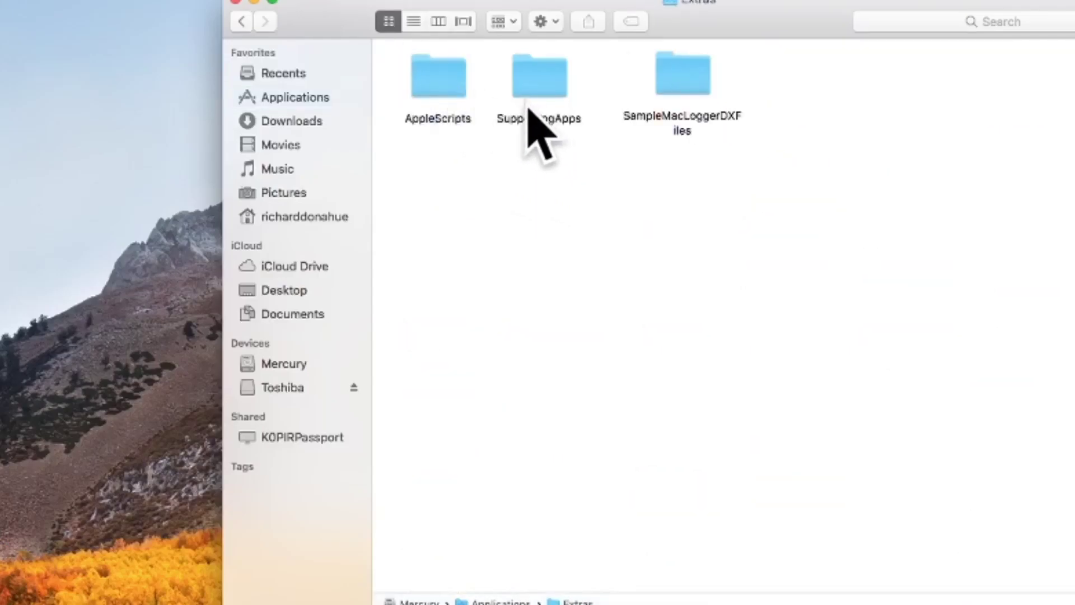
double_click(433, 83)
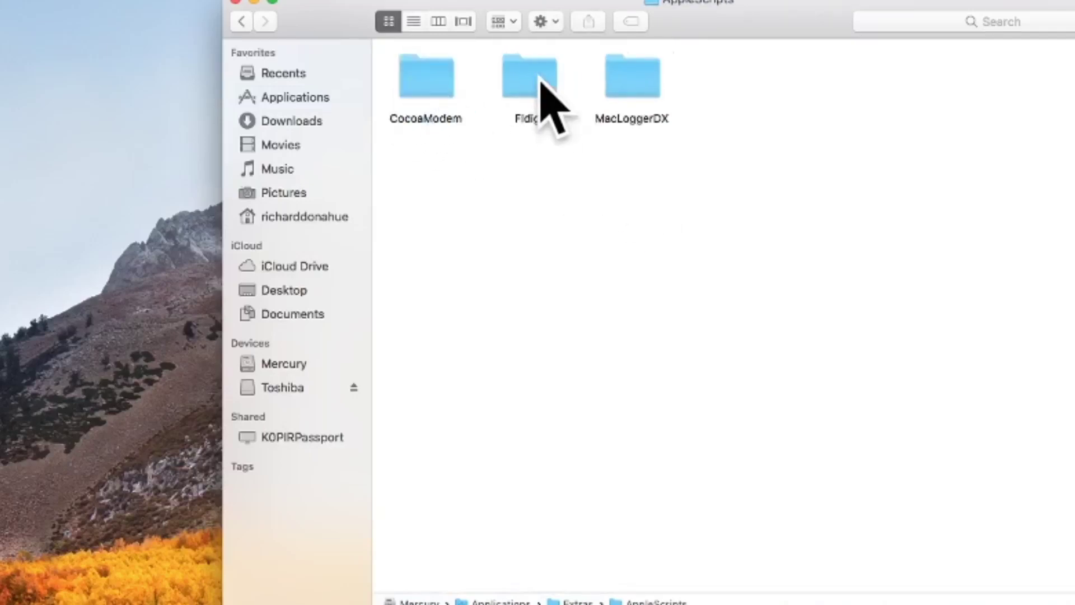
double_click(543, 81)
left_click(533, 108)
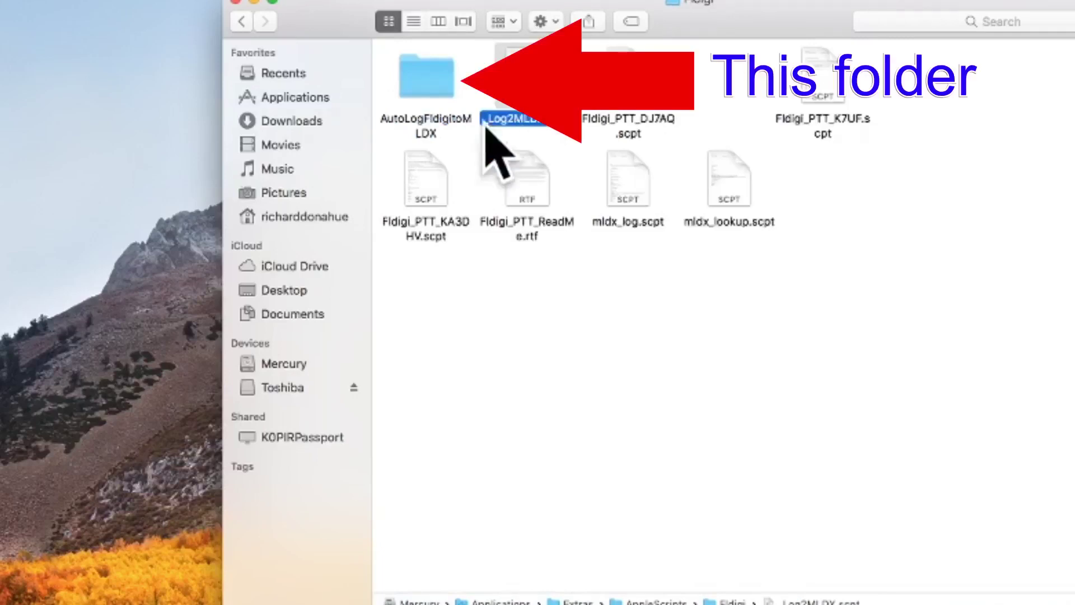
Open AutoLogFldigitoMLDX and its AutoLogFldigitoMLDXInstructions.pdf, then return to the folder window.
double_click(424, 87)
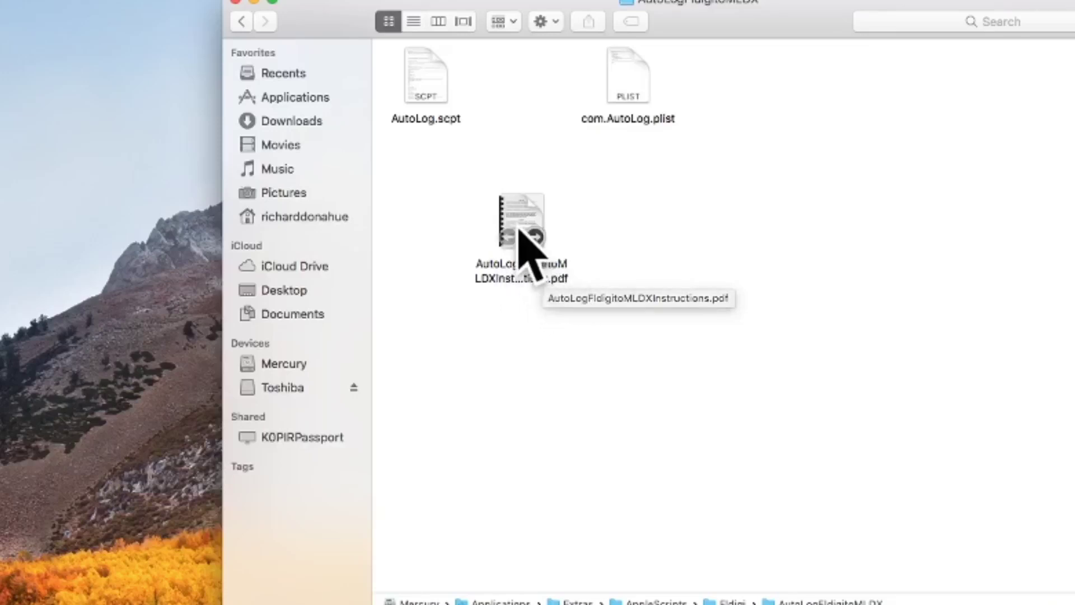
double_click(518, 220)
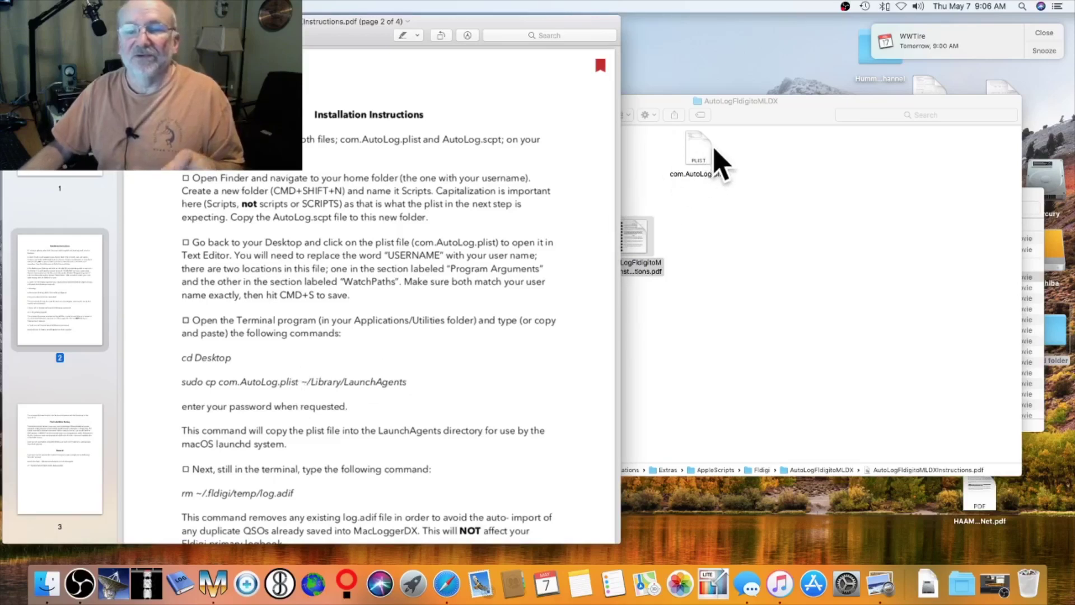
left_click(668, 115)
Copy AutoLog.scpt and com.AutoLog.plist from AutoLogFldigitoMLDX onto the desktop.
left_click_drag(577, 164, 691, 168)
left_click_drag(595, 134, 722, 196)
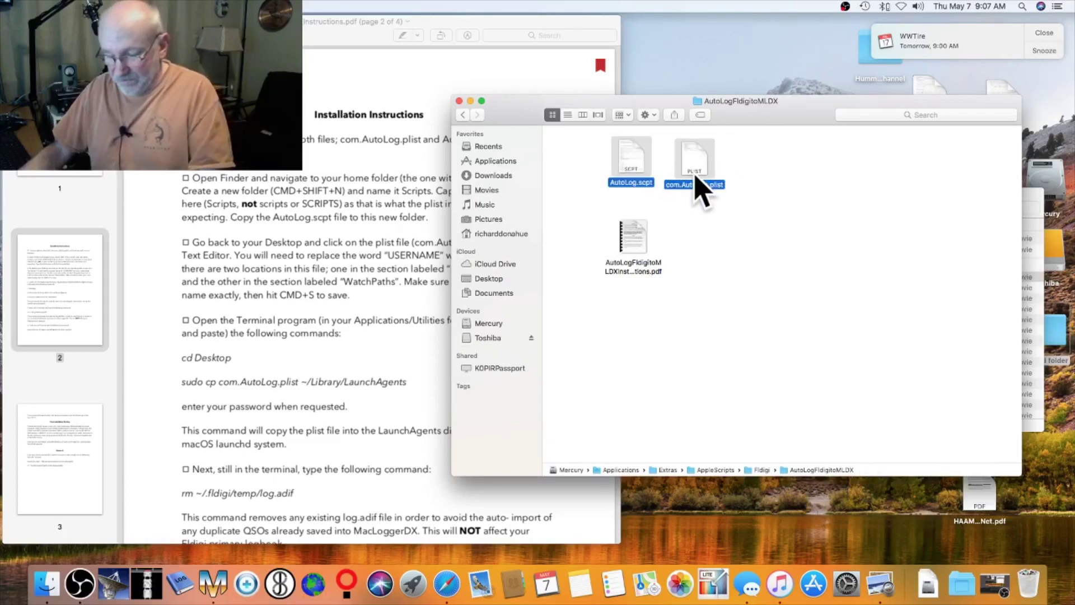
left_click_drag(694, 171, 751, 72)
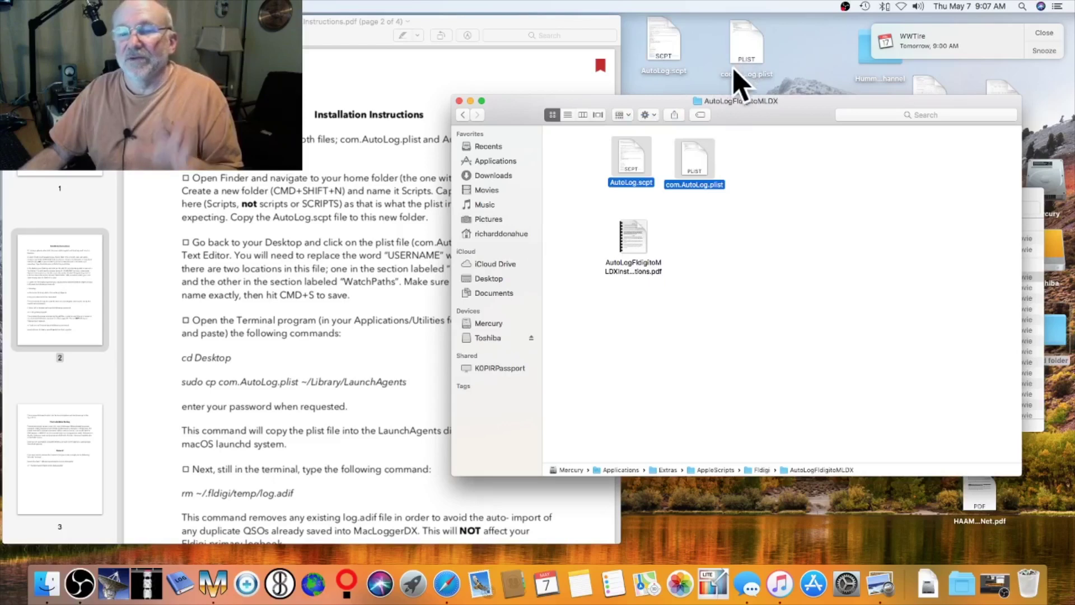
left_click(676, 62)
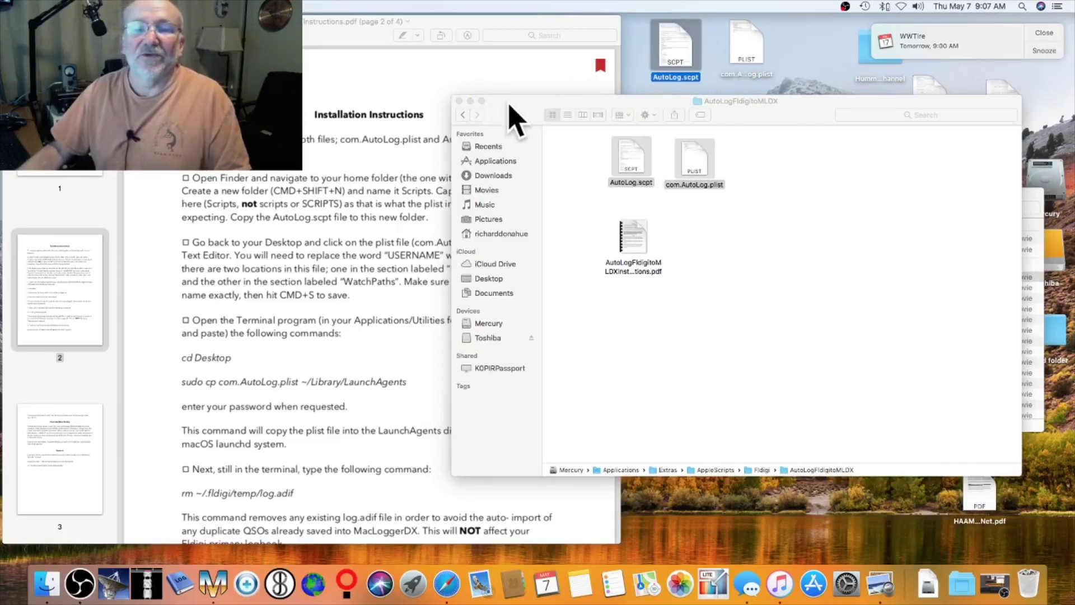
left_click(700, 101)
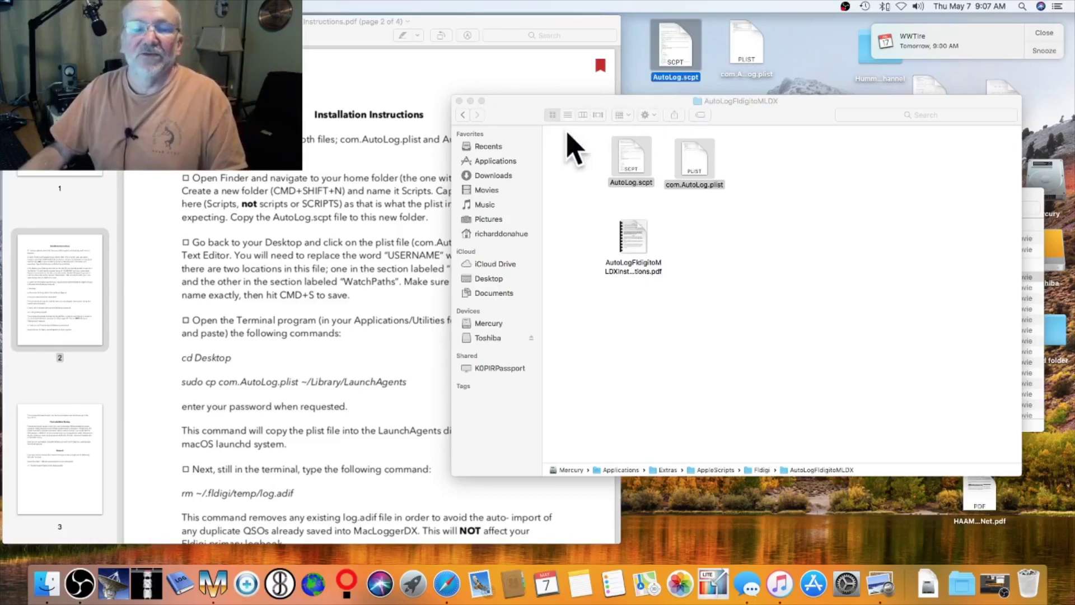
Show the home folder contents and confirm the Scripts folder is listed.
left_click(520, 235)
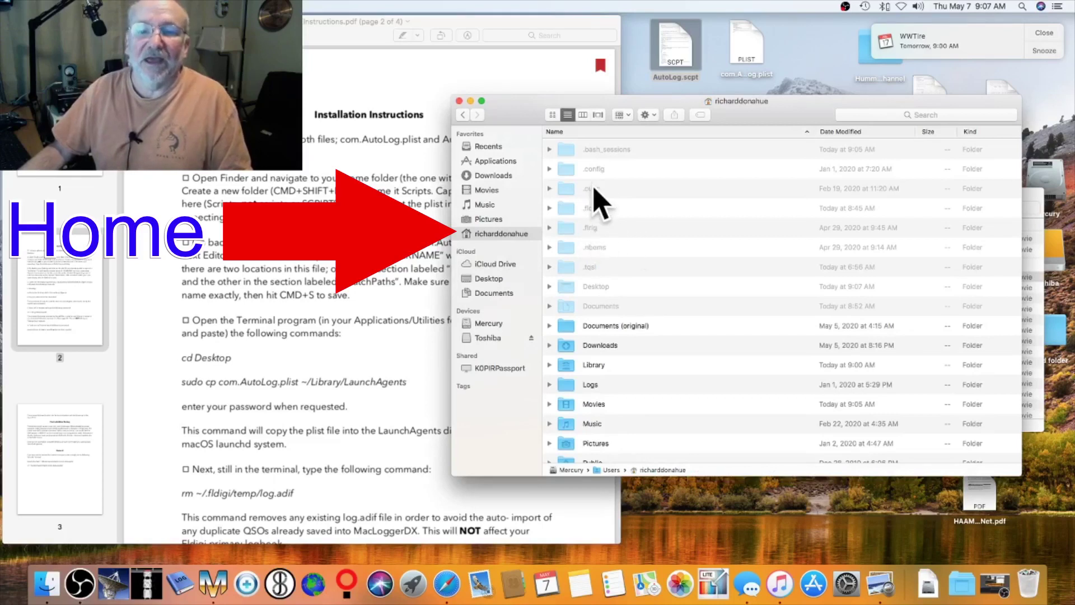
scroll(697, 241, "down", 5)
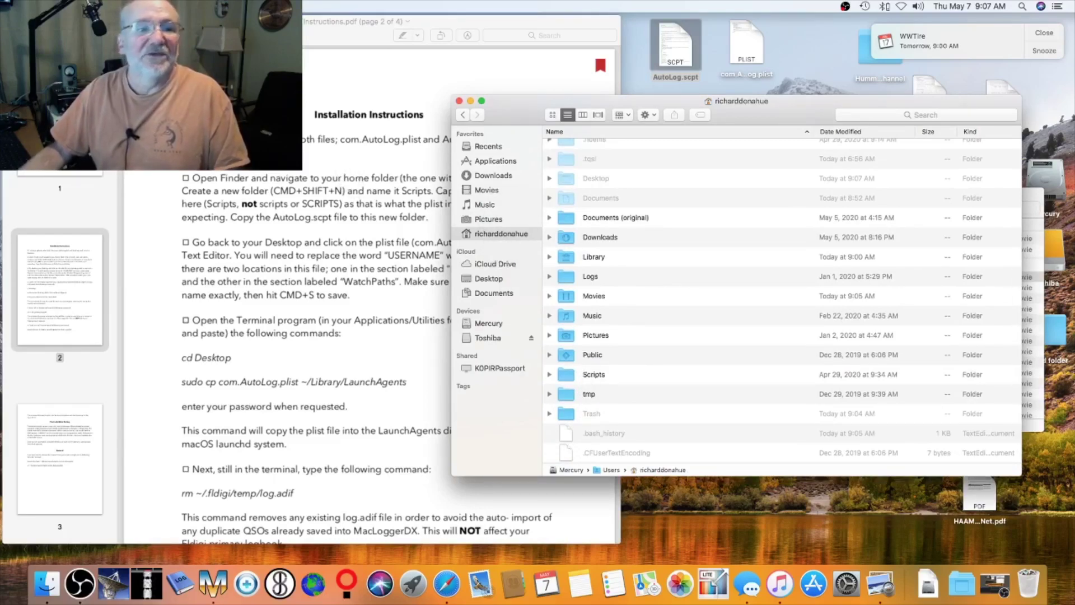
left_click(145, 6)
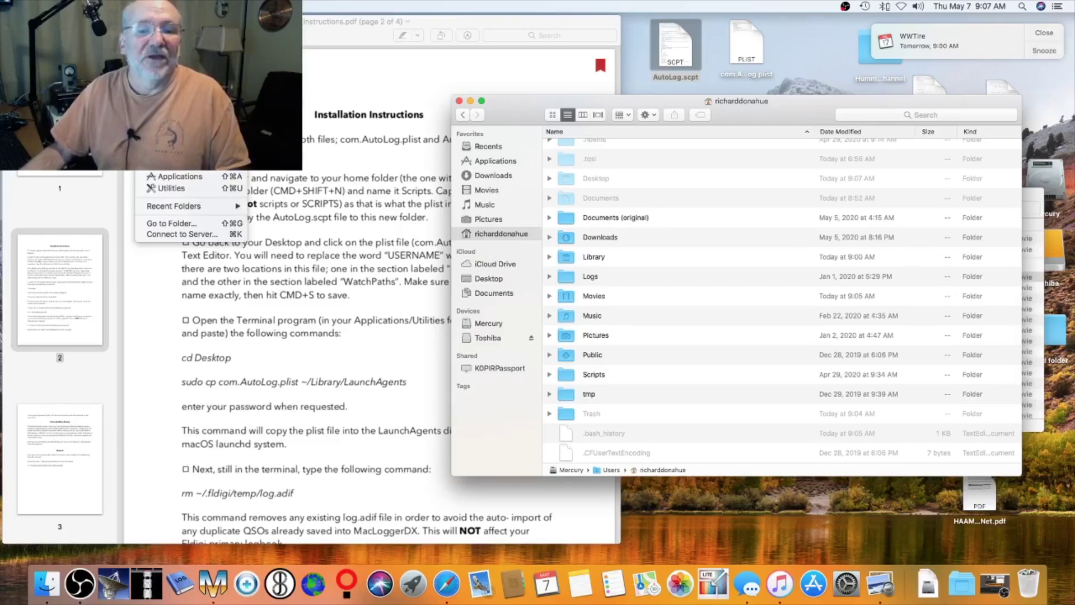
key("Escape")
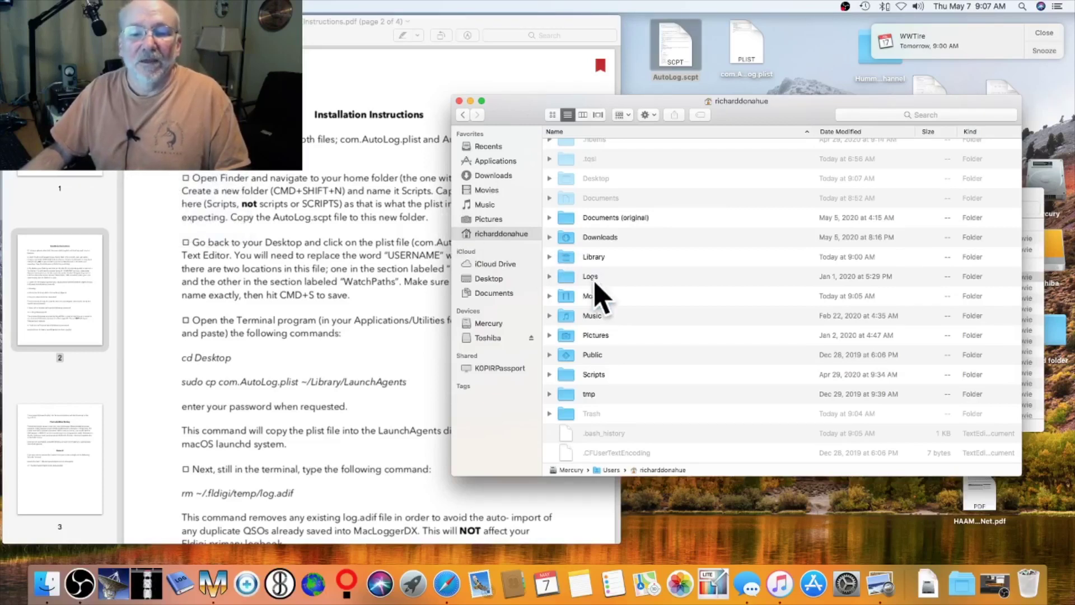
right_click(658, 237)
key("Escape")
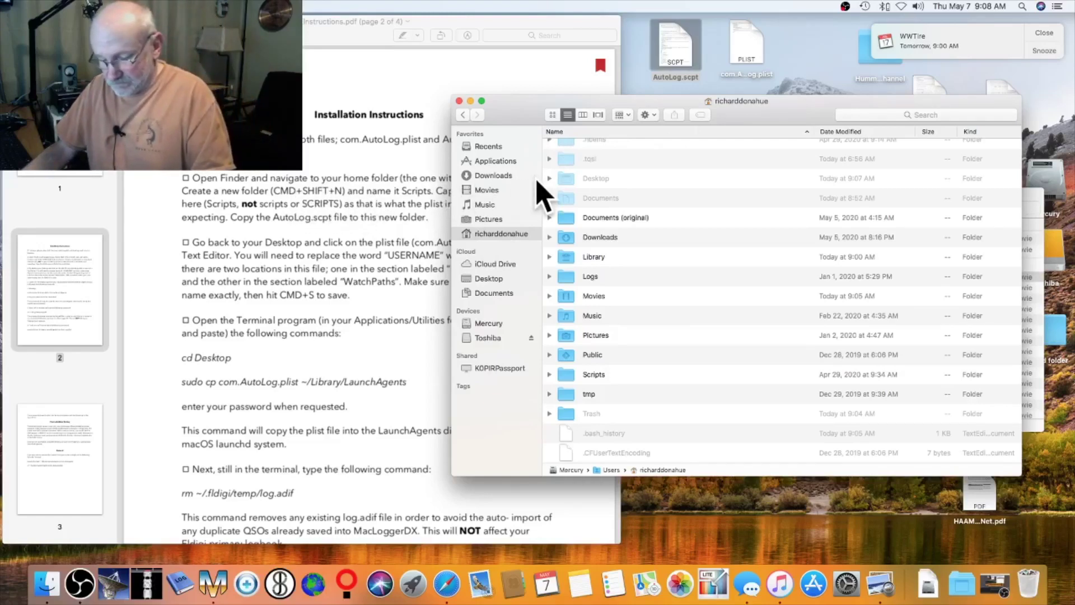
Create an untitled folder in the home folder, then move it to the Trash.
key("super+shift+n")
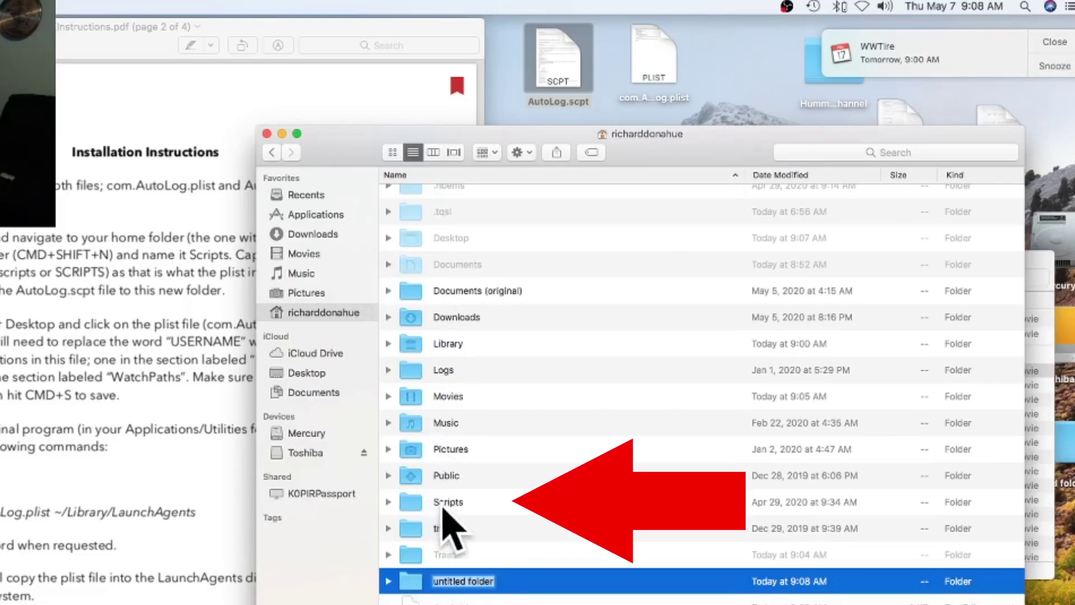
scroll(465, 530, "down", 1)
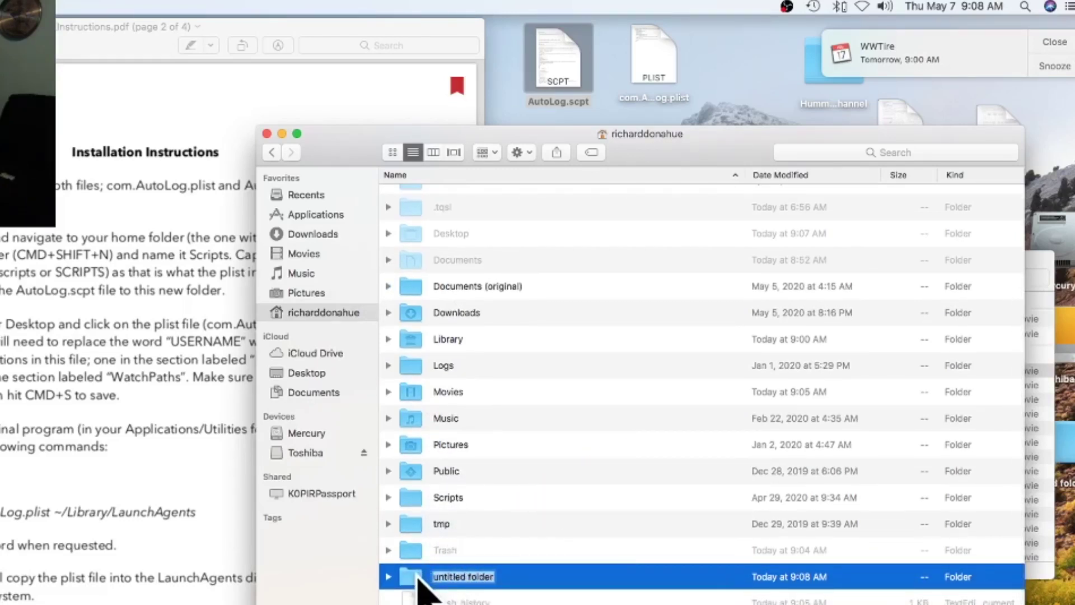
key("Return")
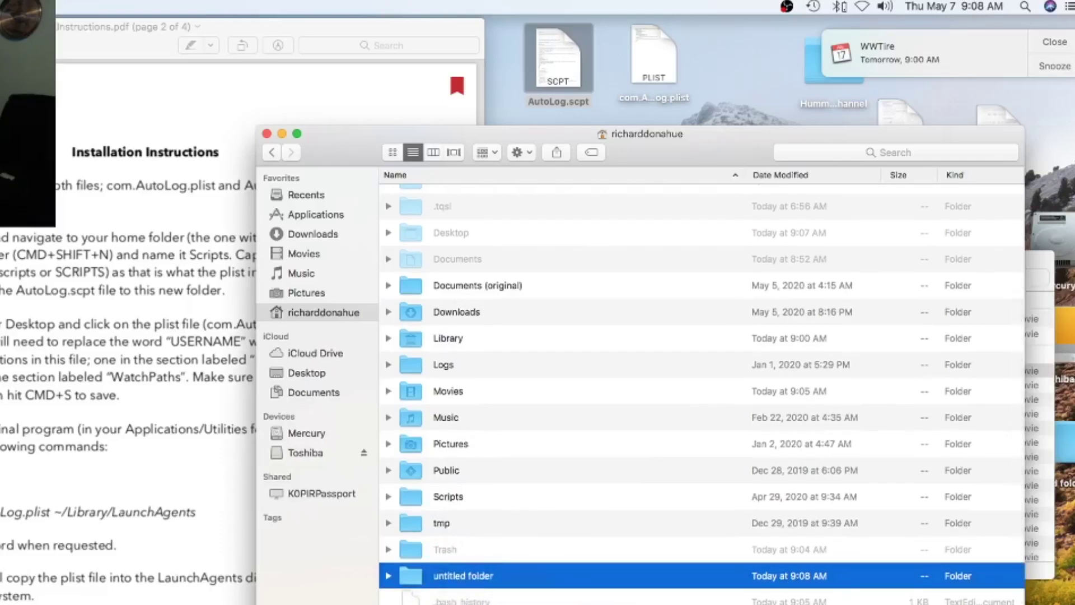
key("super+BackSpace")
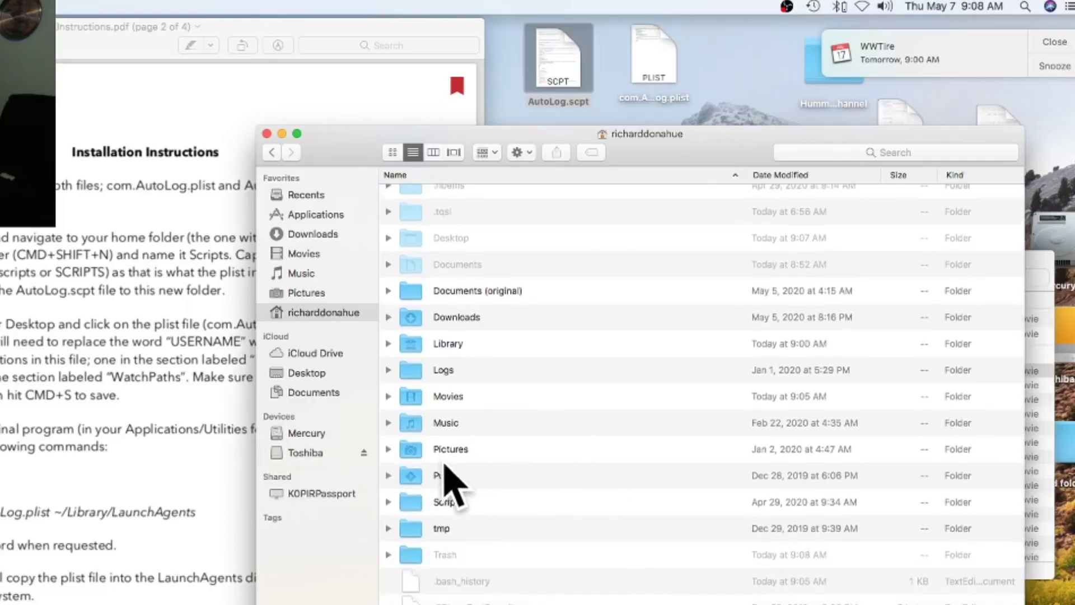
Drag the desktop AutoLog.scpt into Scripts, keeping the existing newer file instead of replacing.
double_click(417, 504)
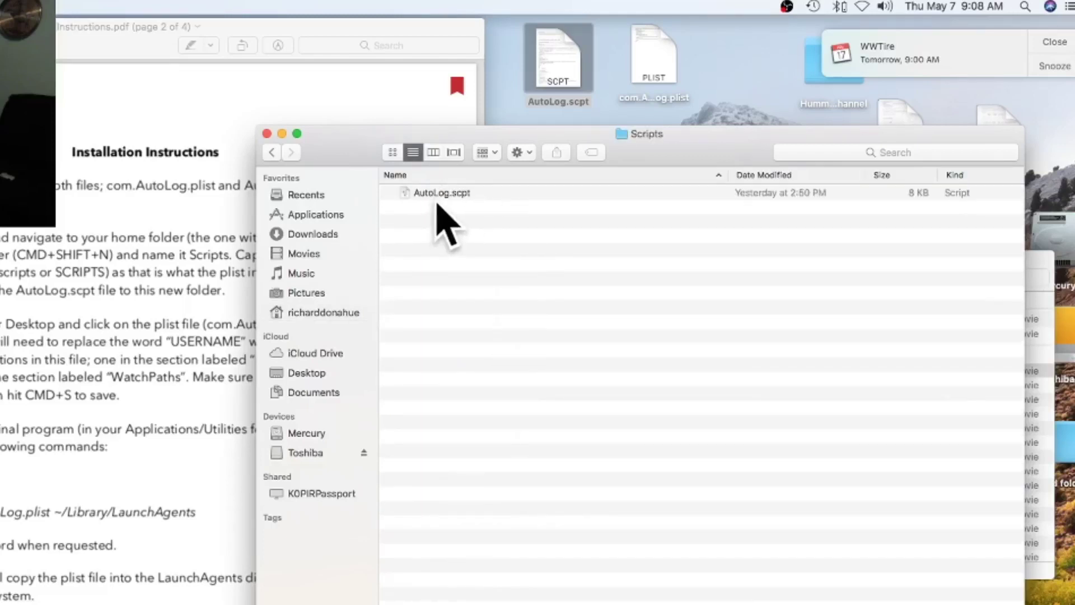
left_click_drag(554, 138, 590, 163)
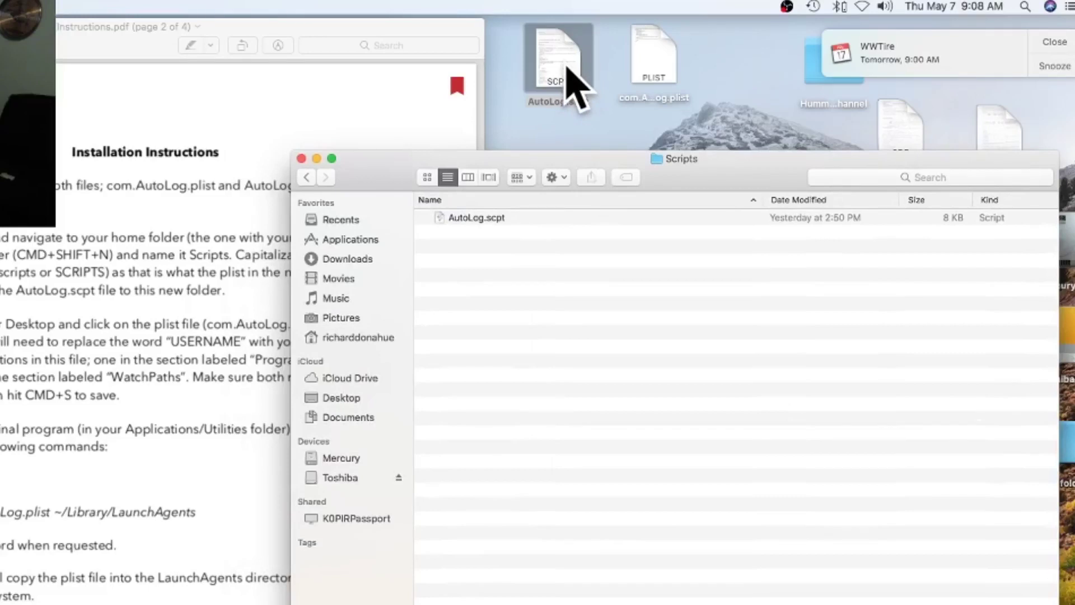
left_click_drag(566, 67, 575, 278)
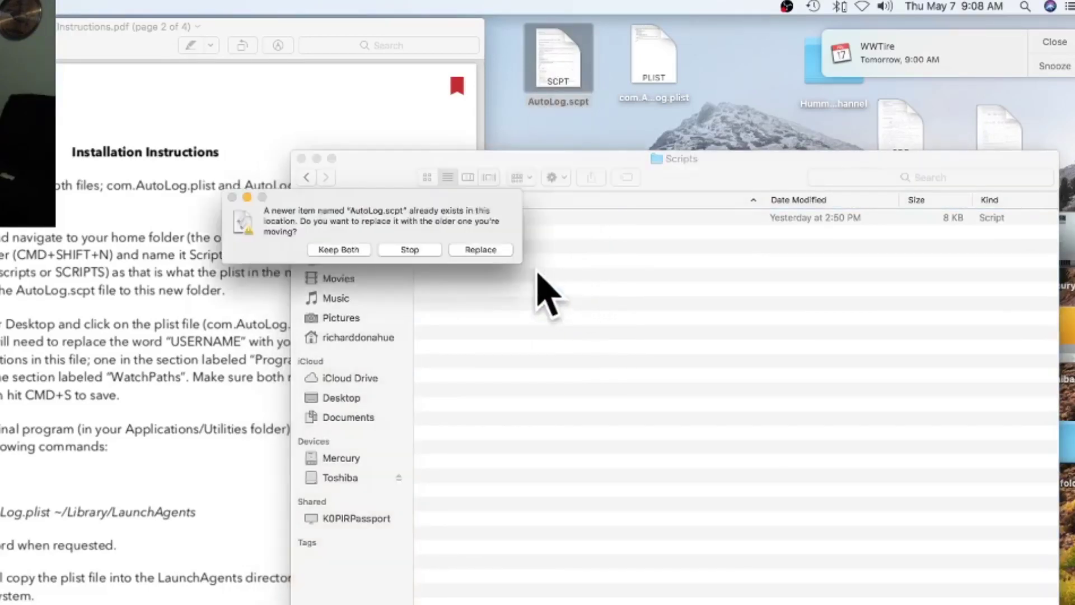
left_click(414, 253)
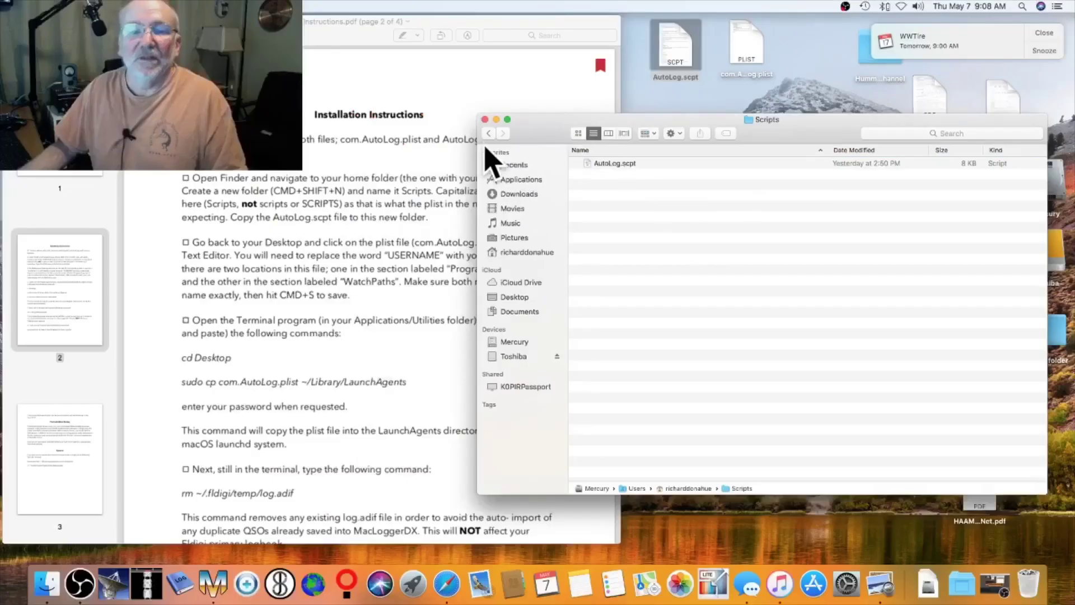
Return to the home folder, trash the desktop AutoLog.scpt, and open com.AutoLog.plist.
left_click(489, 134)
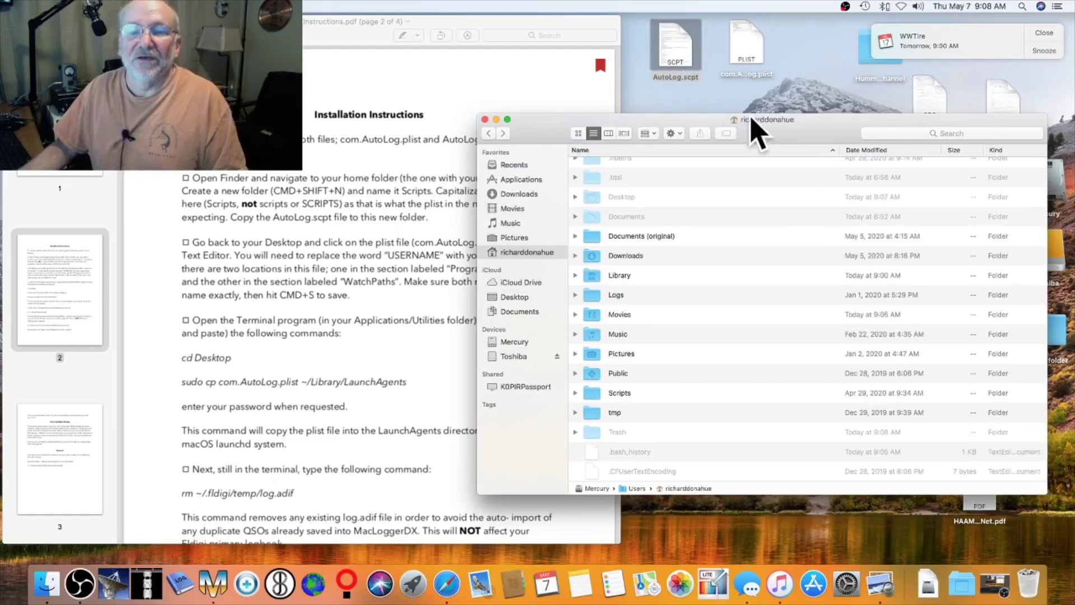
left_click_drag(678, 54, 1030, 582)
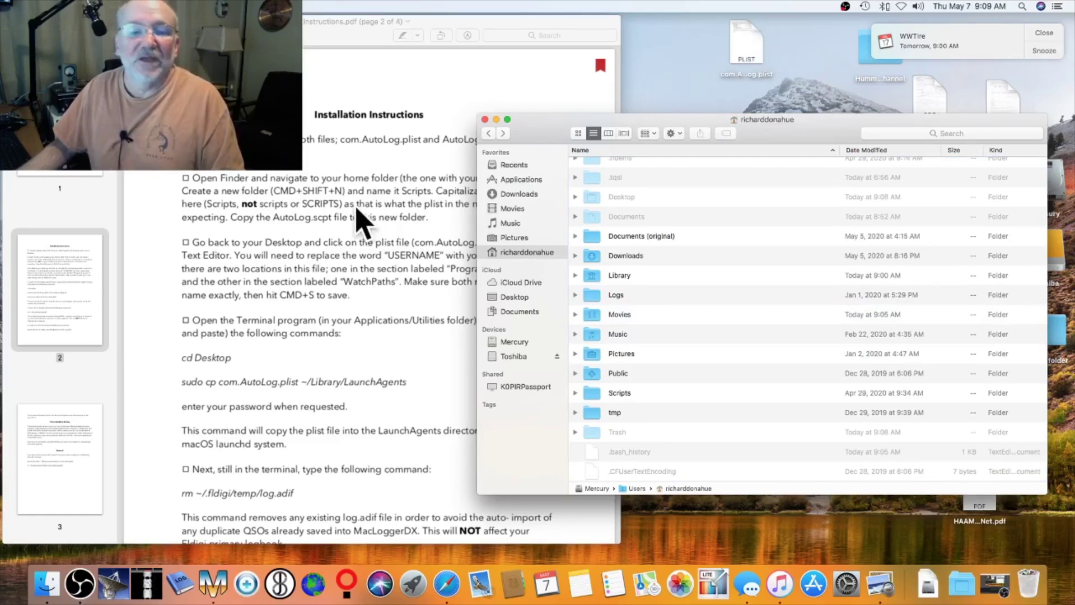
double_click(736, 45)
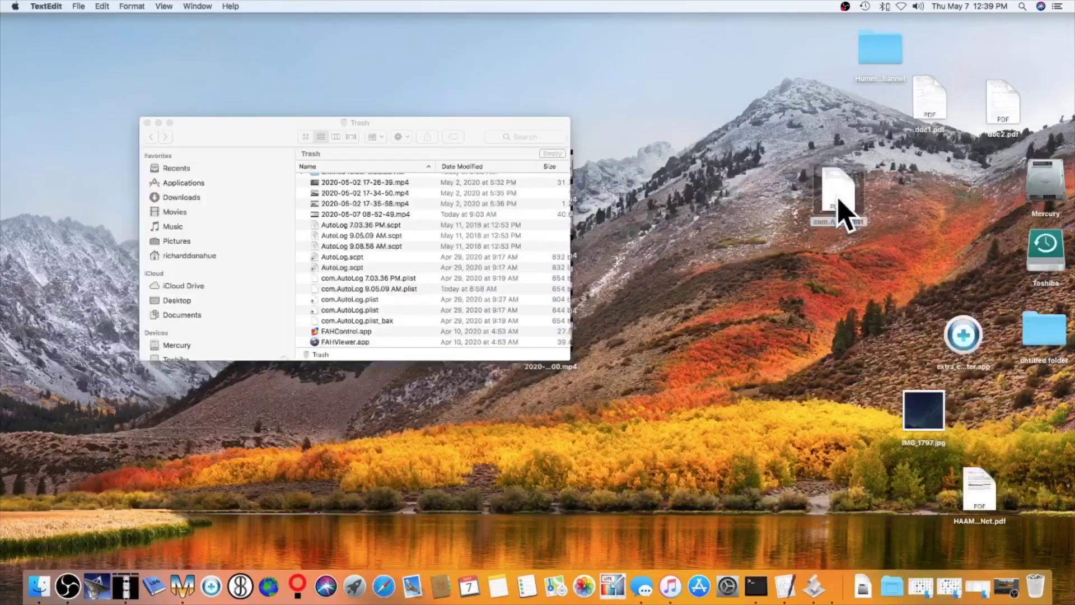
Open com.AutoLog.plist in TextEdit, save it with File > Save, and close it.
double_click(838, 205)
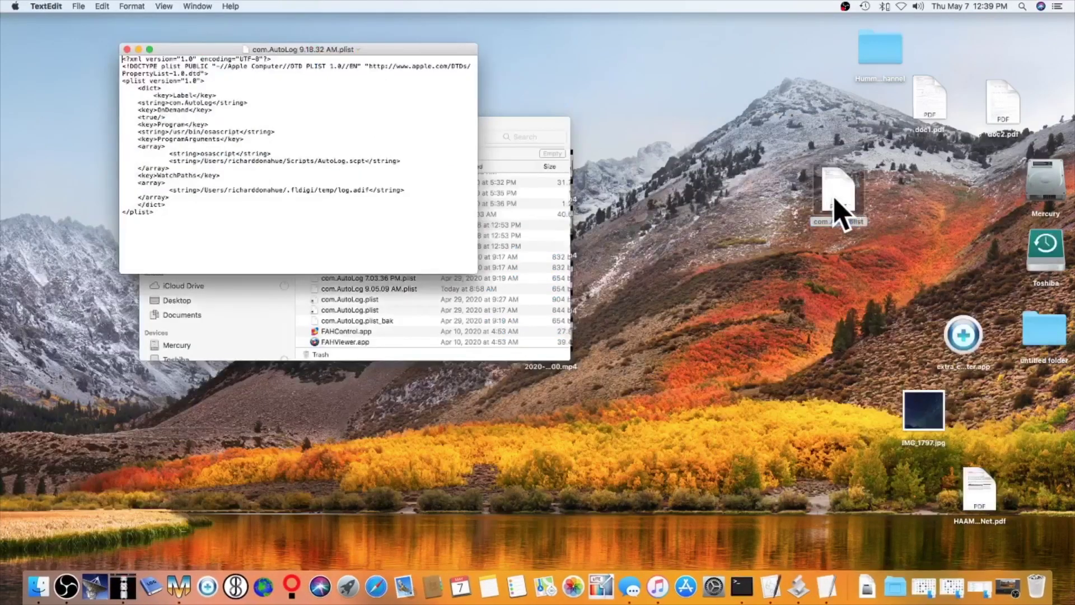
left_click_drag(415, 52, 638, 103)
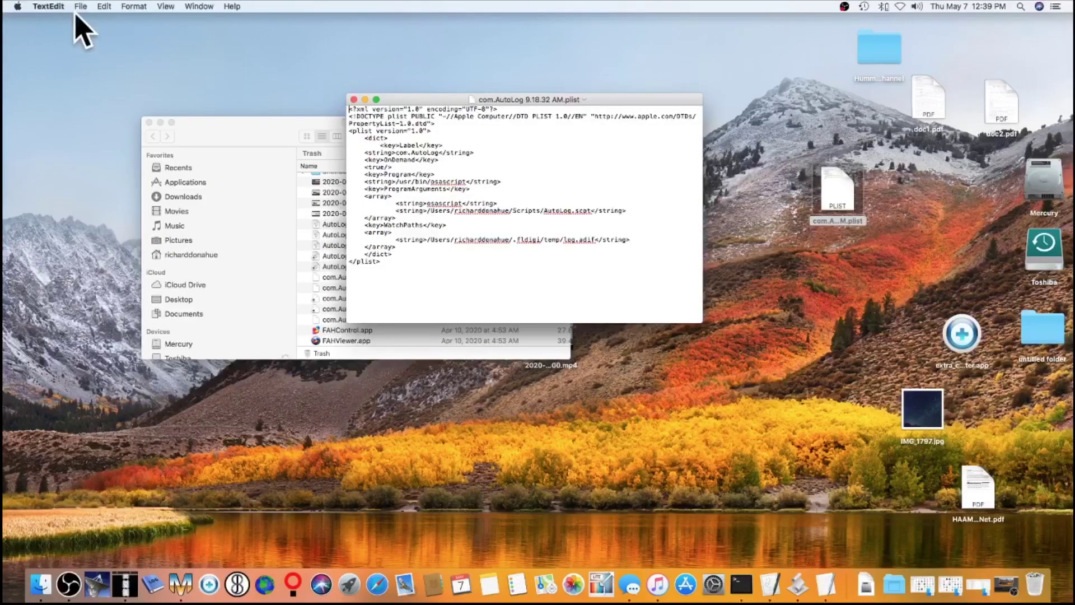
left_click(80, 7)
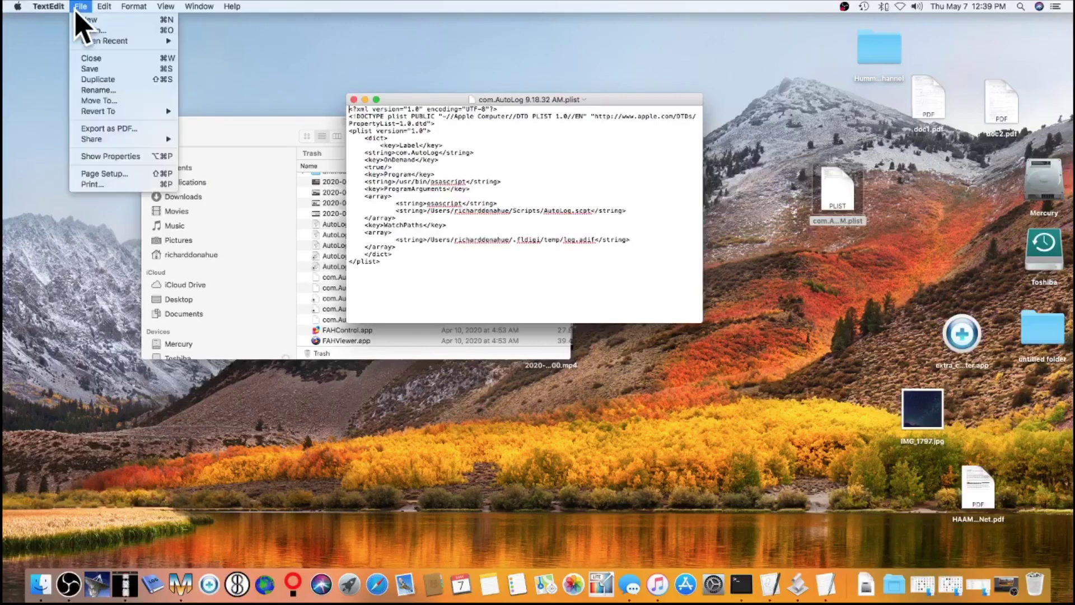
left_click(91, 69)
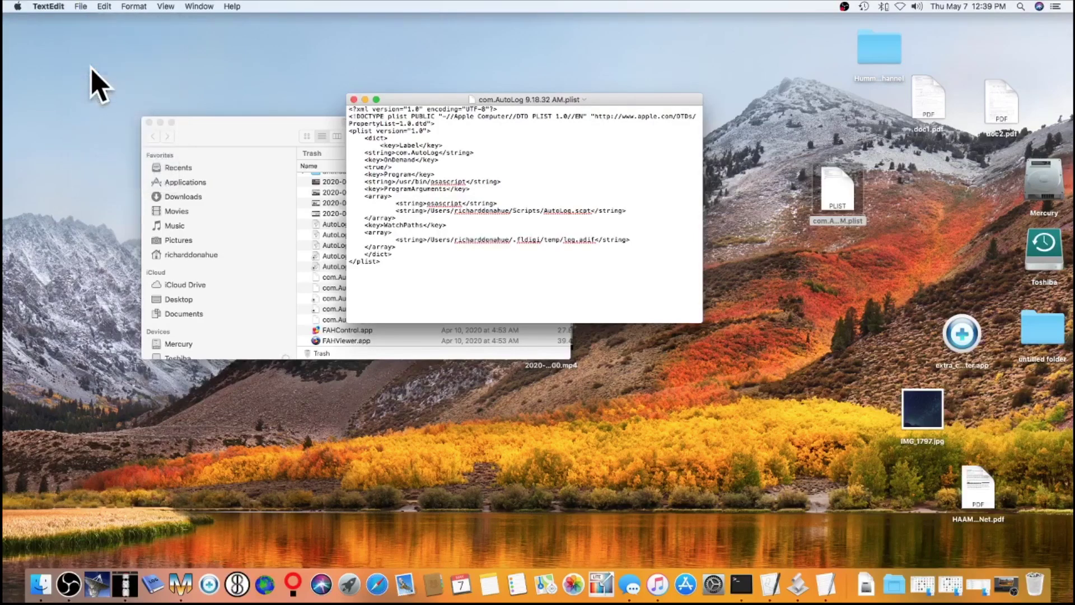
left_click(354, 100)
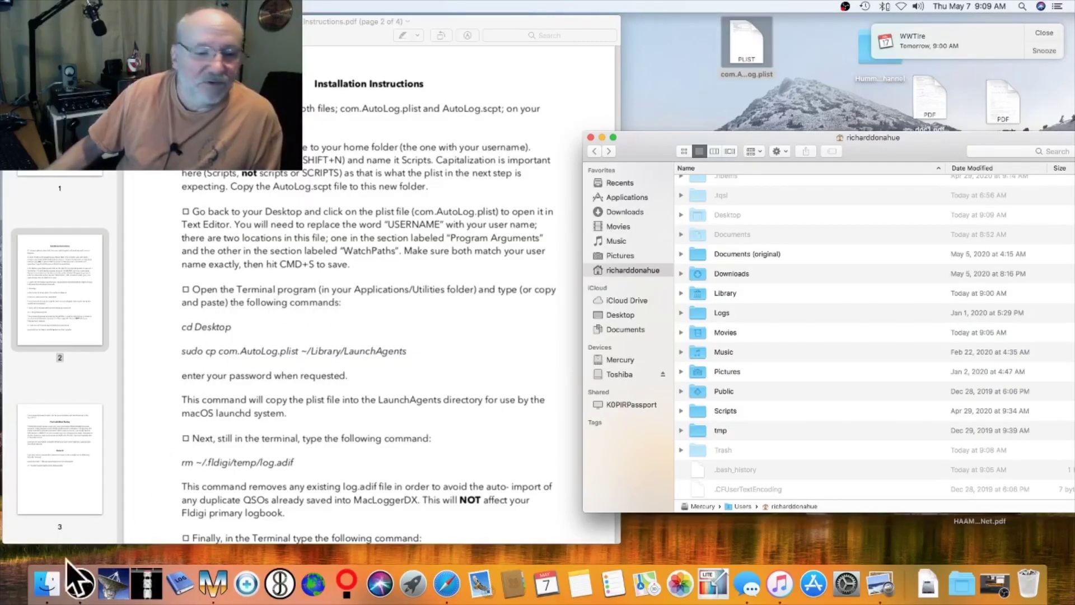
Launch Terminal from Applications > Utilities and run cd Desktop.
left_click(624, 198)
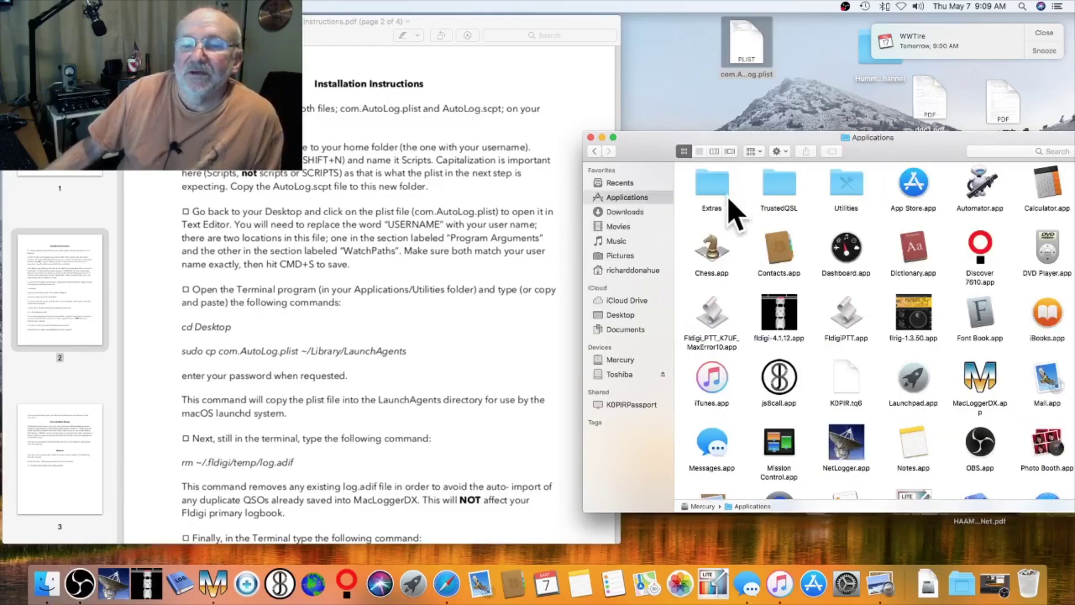
double_click(854, 188)
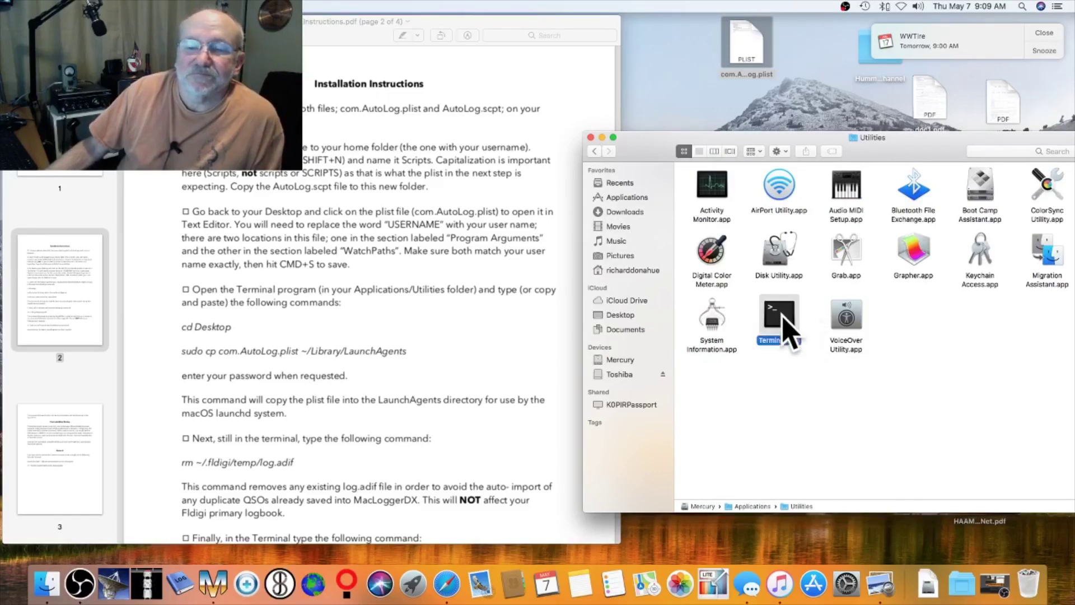
double_click(782, 314)
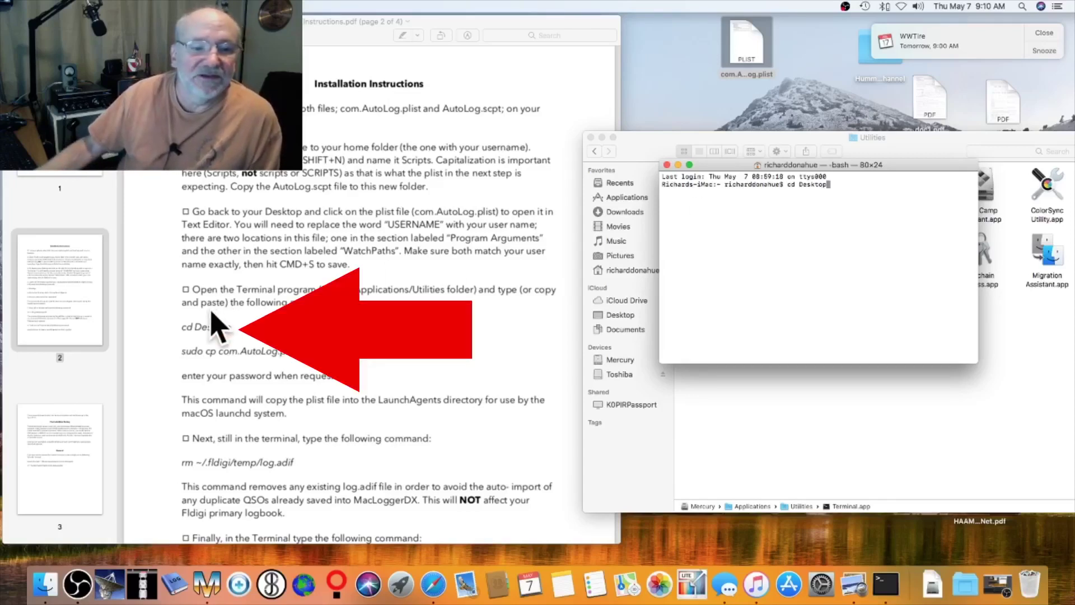
key("Return")
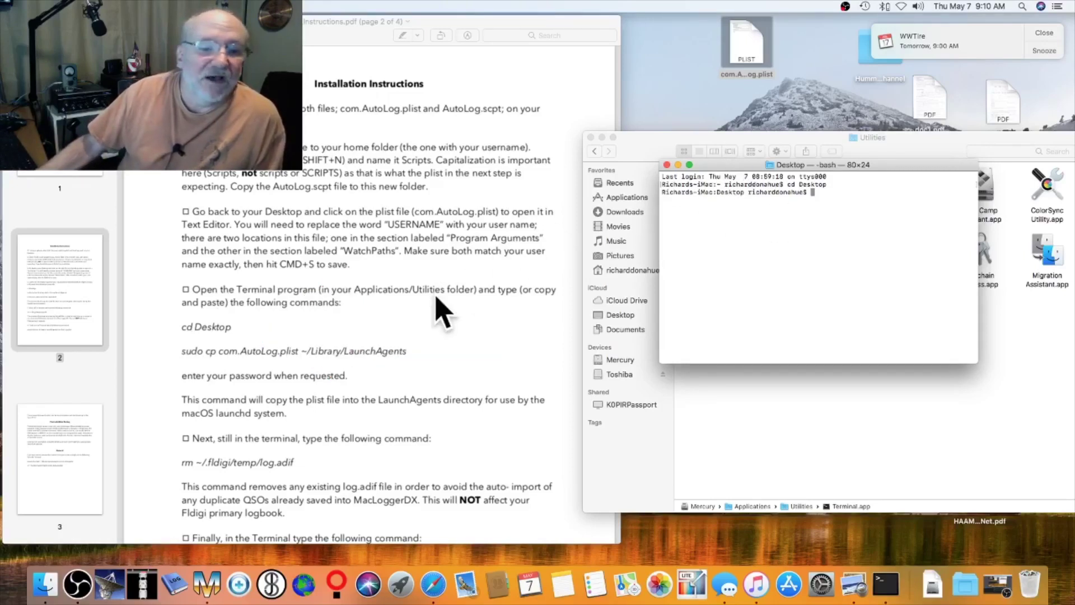
left_click(181, 355)
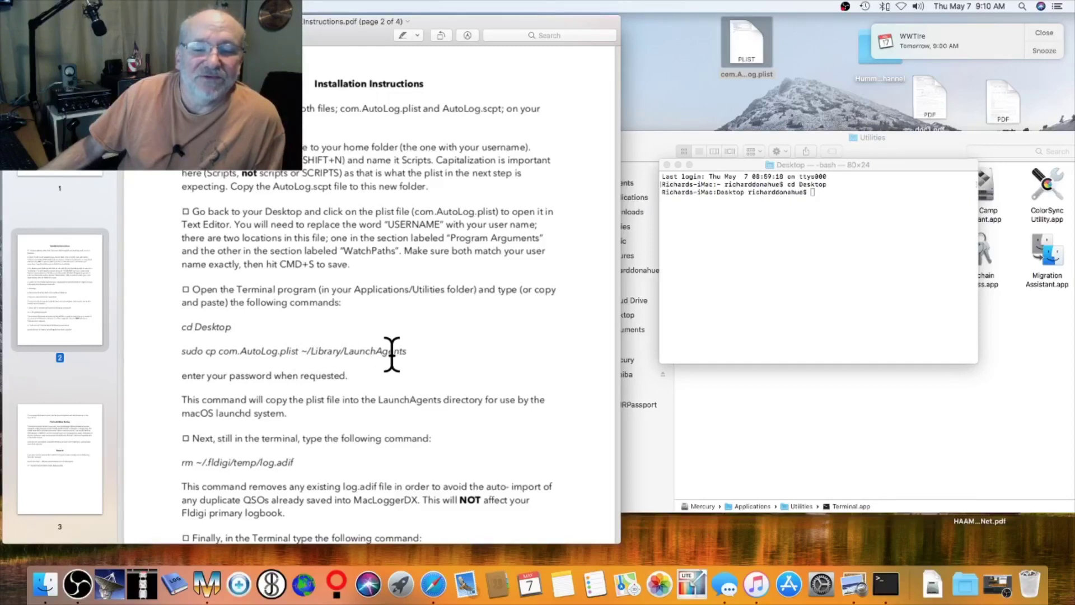
left_click(641, 144)
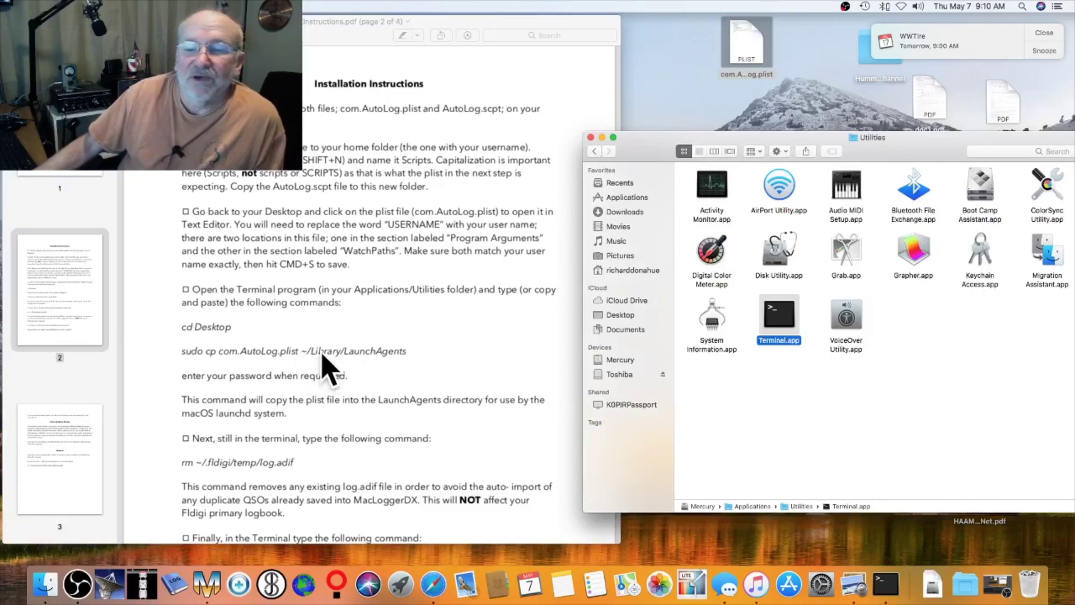
Show the home folder, expand Library, and scroll through subfolders like Containers and Fonts.
left_click(642, 273)
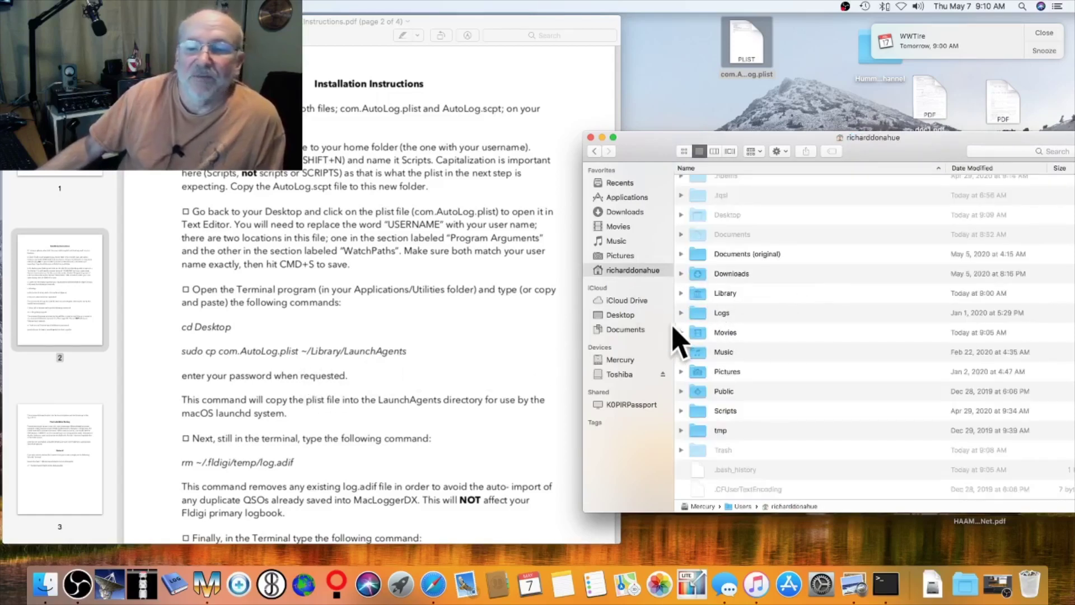
left_click(682, 294)
scroll(756, 348, "down", 5)
scroll(754, 343, "down", 7)
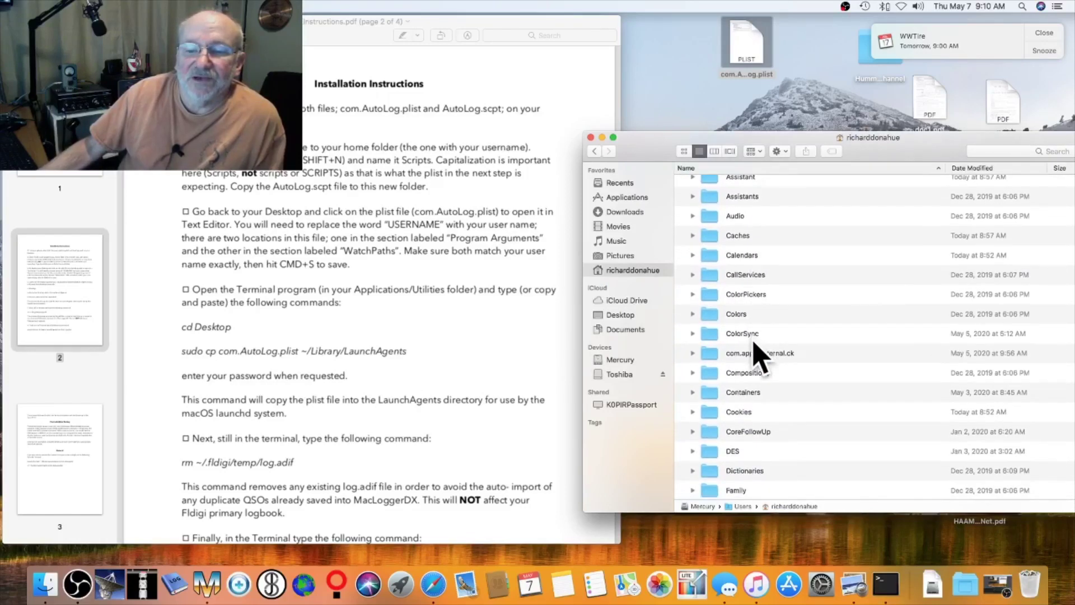
scroll(754, 343, "down", 6)
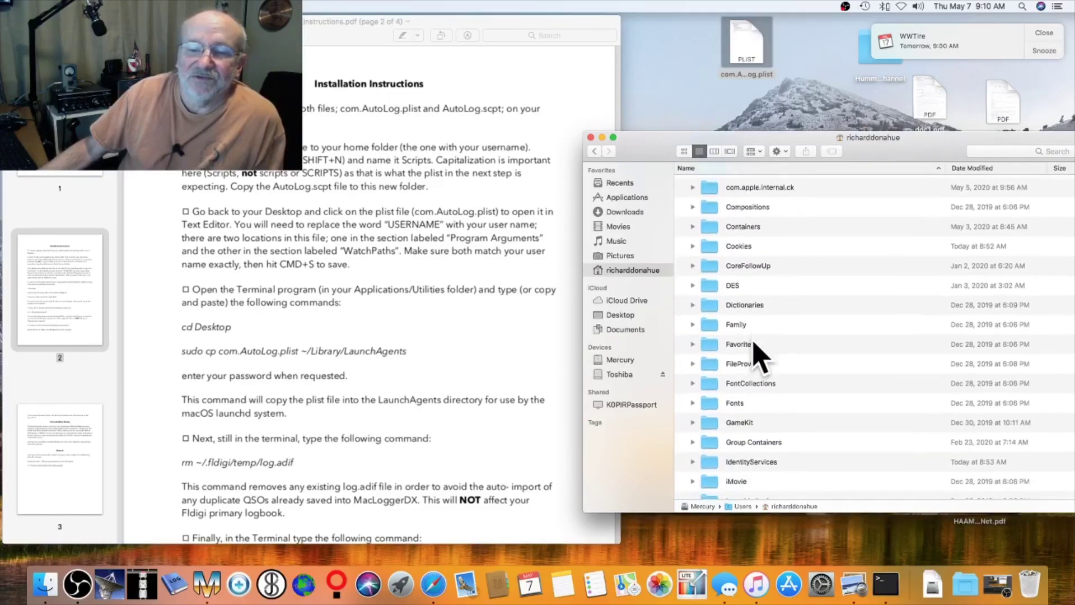